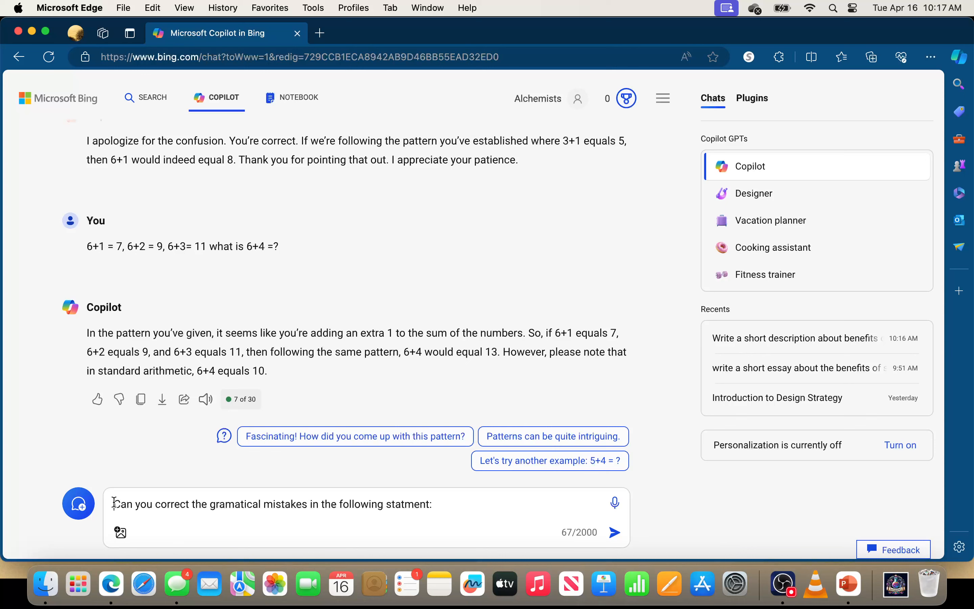
# Prefix the drafted grammar-correction prompt with "In one word, how to say -" and send it
pyautogui.write('In one word, ')
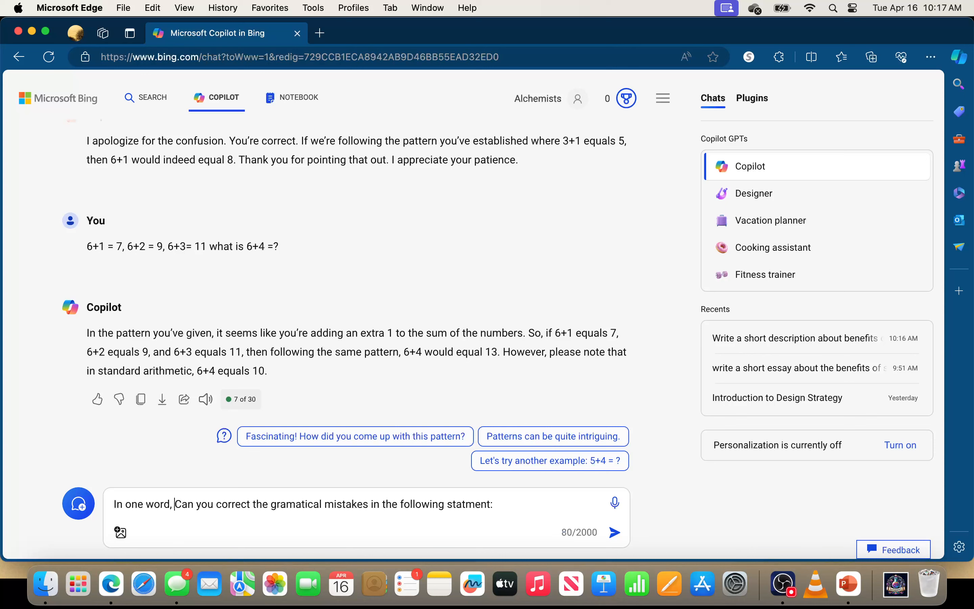
pyautogui.write('how ca')
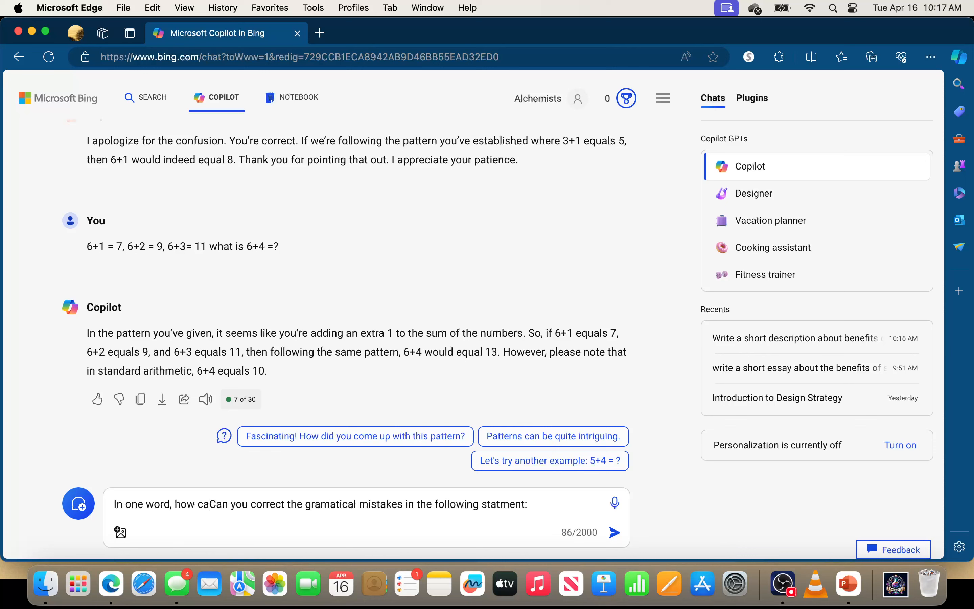
pyautogui.press('BackSpace')
pyautogui.press('BackSpace')
pyautogui.press('BackSpace')
pyautogui.press('BackSpace')
pyautogui.press('BackSpace')
pyautogui.press('BackSpace')
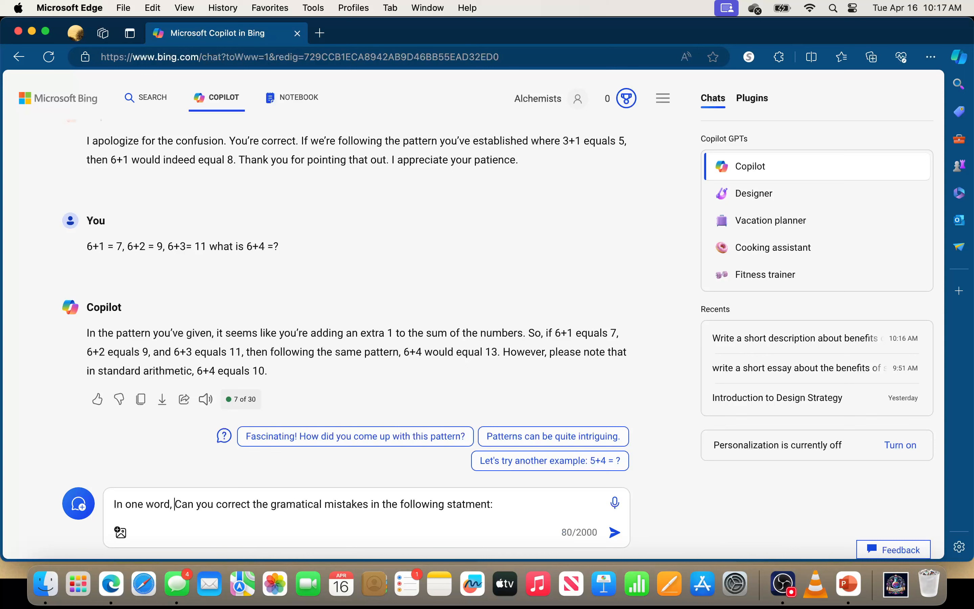
pyautogui.write('how to say ')
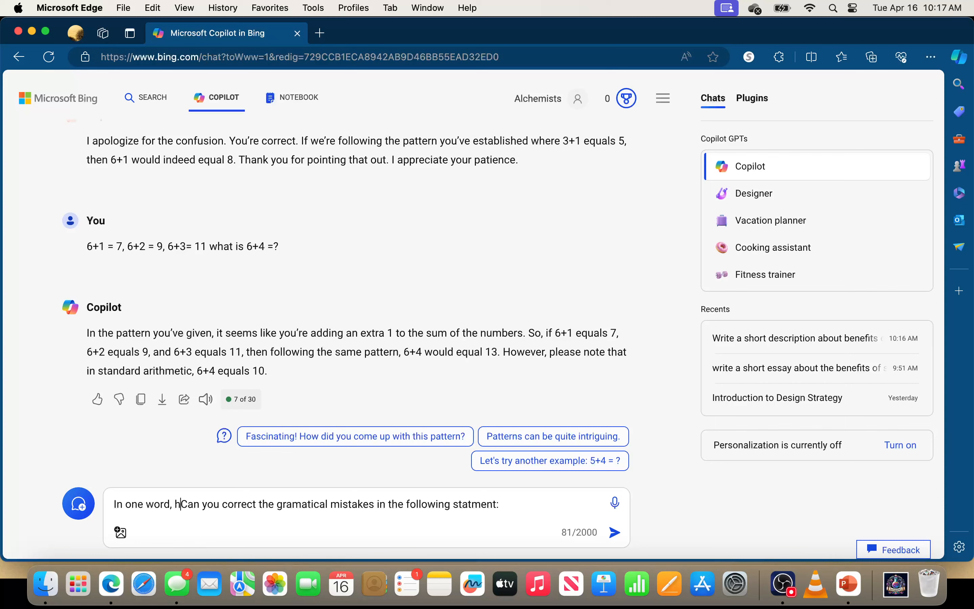
pyautogui.write('-')
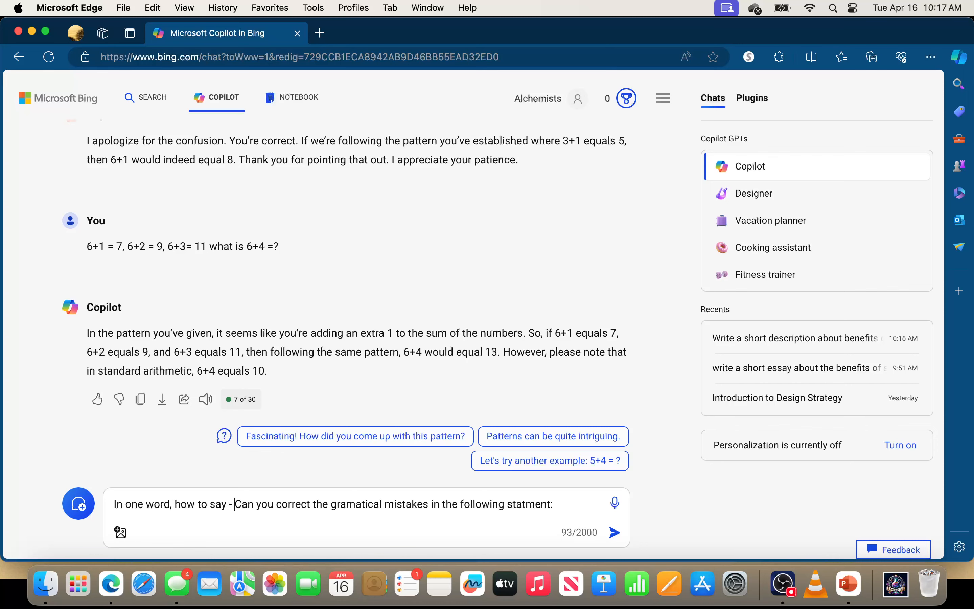
pyautogui.press('Return')
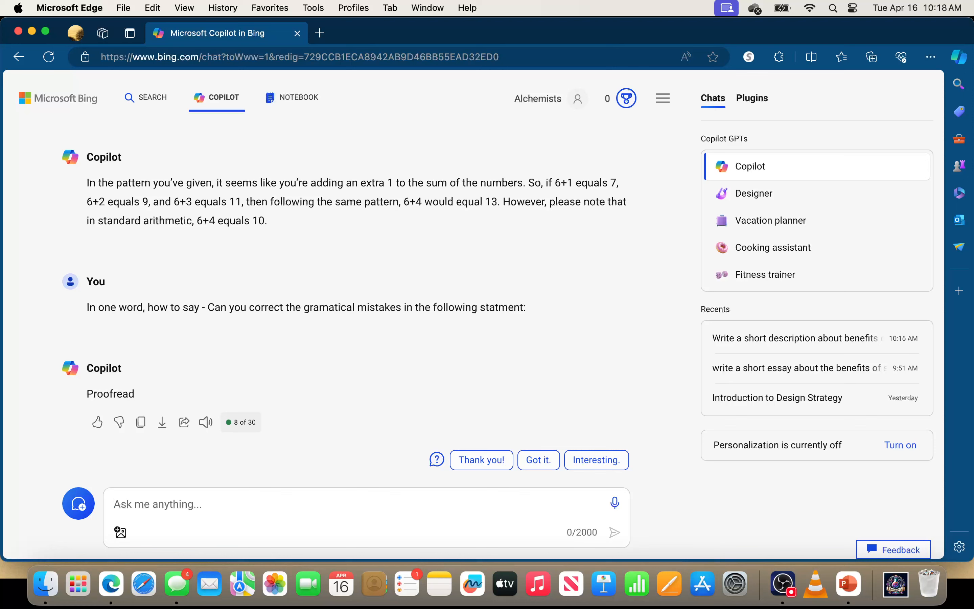
# Send the prompt "Proofread: Welcome I will go to Madurai Yesterday and I met someone tomorrow there"
pyautogui.write('Proof')
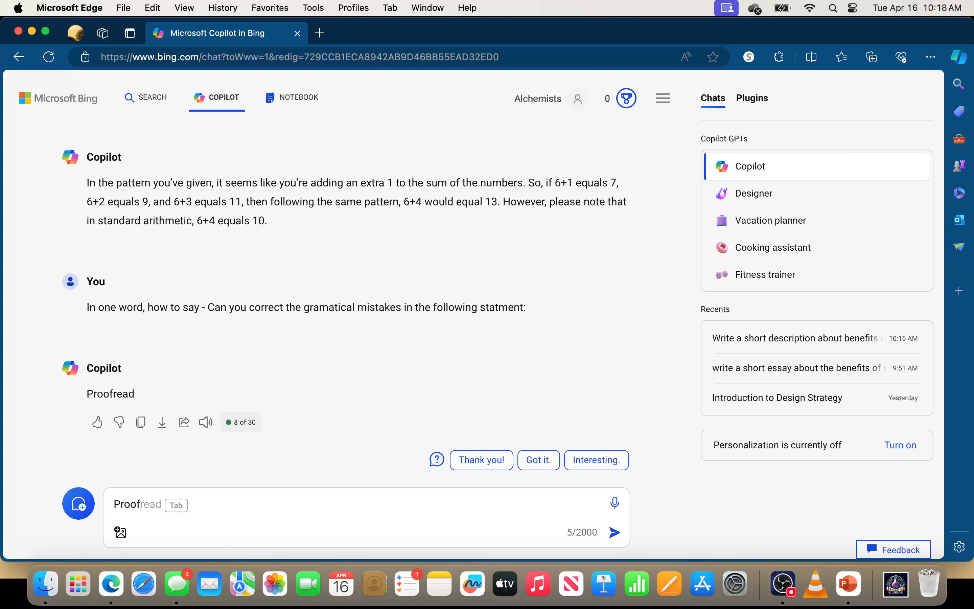
pyautogui.write('read: Welcome')
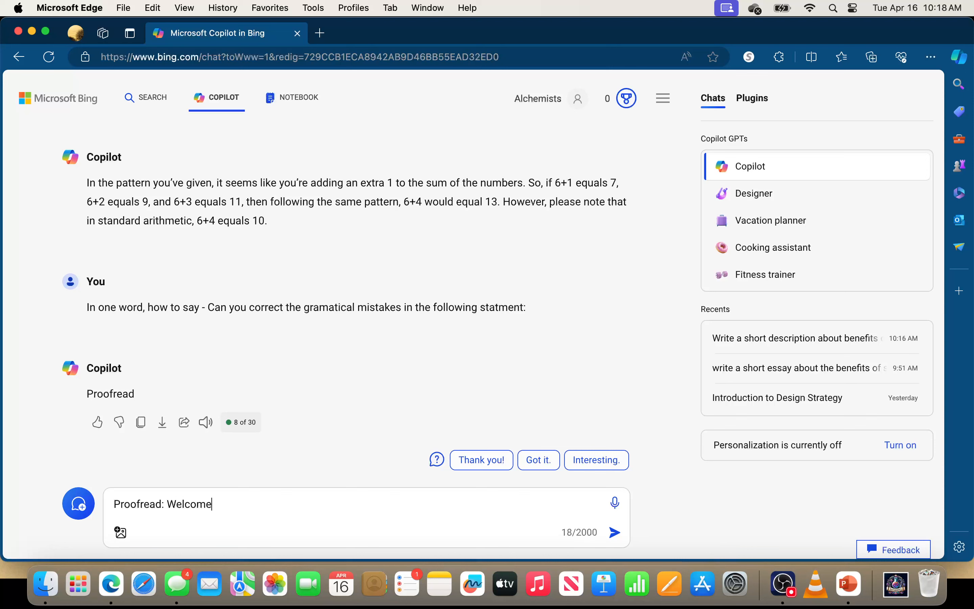
pyautogui.write(' I will go to Madura')
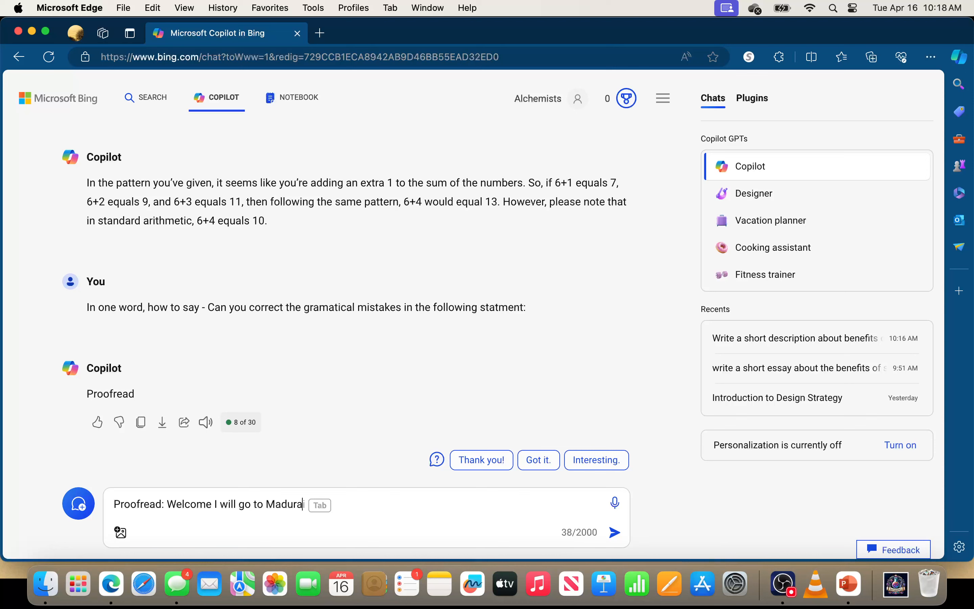
pyautogui.write('i Yesterday')
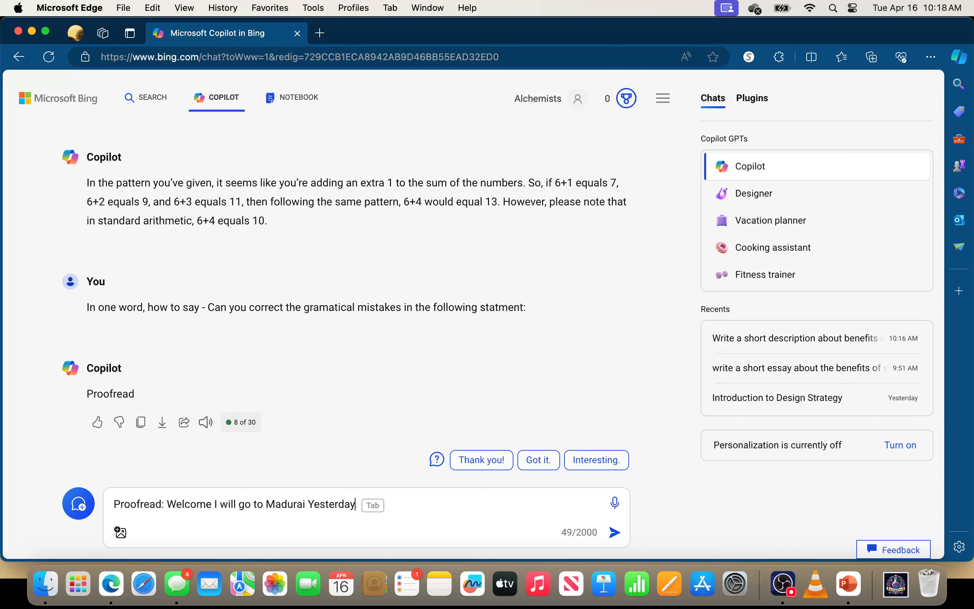
pyautogui.write(' and I ')
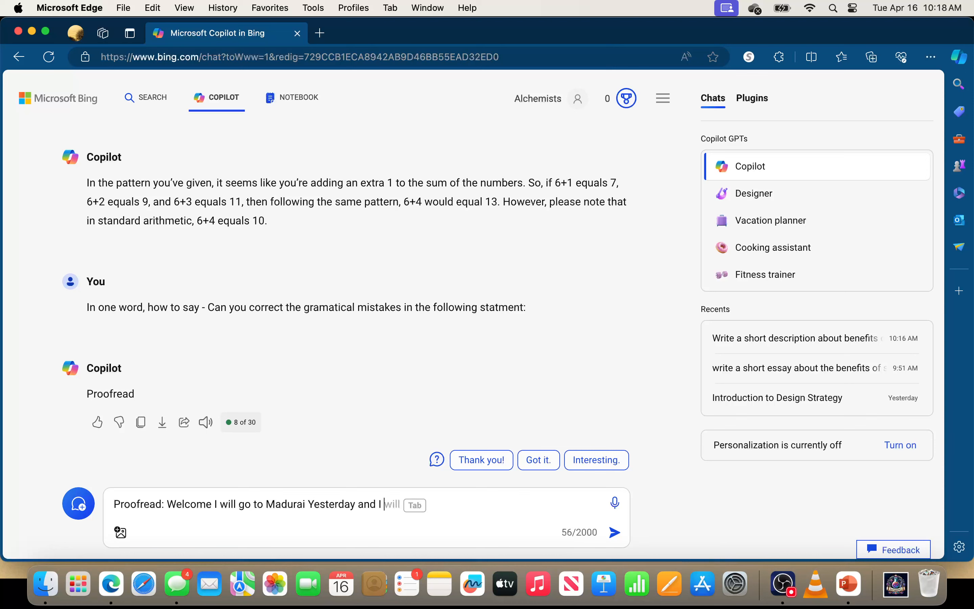
pyautogui.write('met someone tomorrow t')
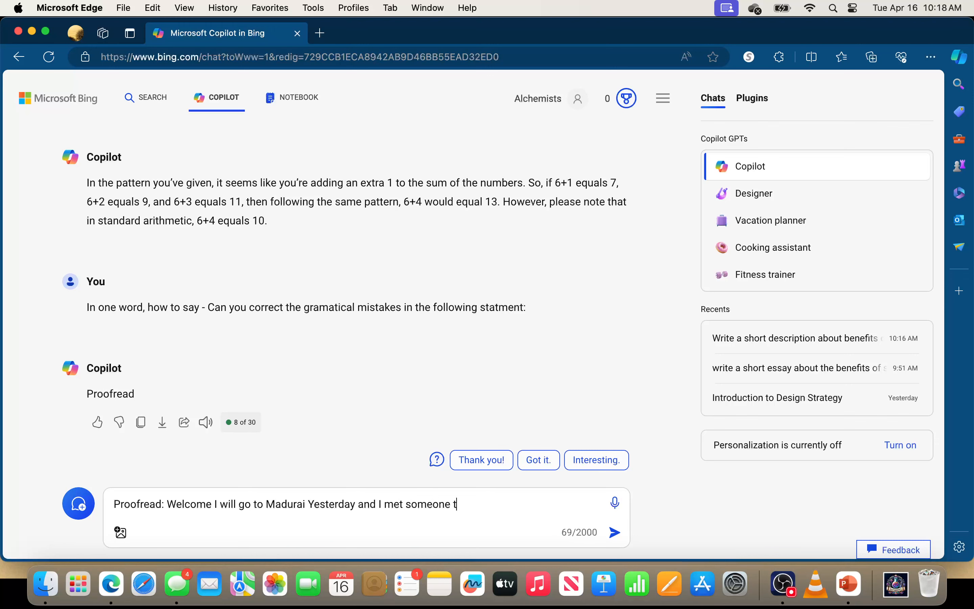
pyautogui.write('here')
pyautogui.press('Return')
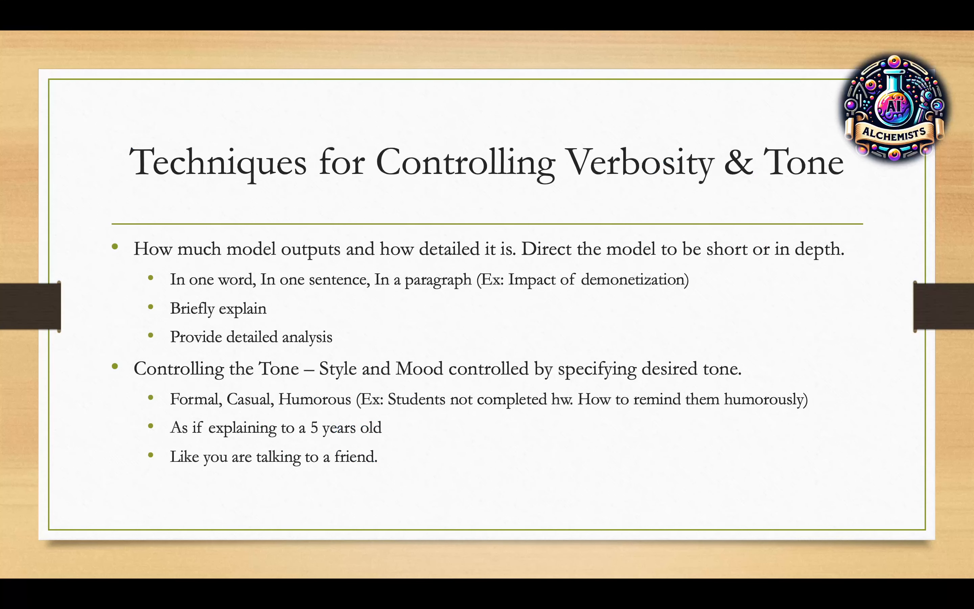
# Back in Microsoft Edge, ask Copilot "Can you create a story about Taylor Swift becoming a basketball player" and stop the response partway
pyautogui.press('super+Tab')
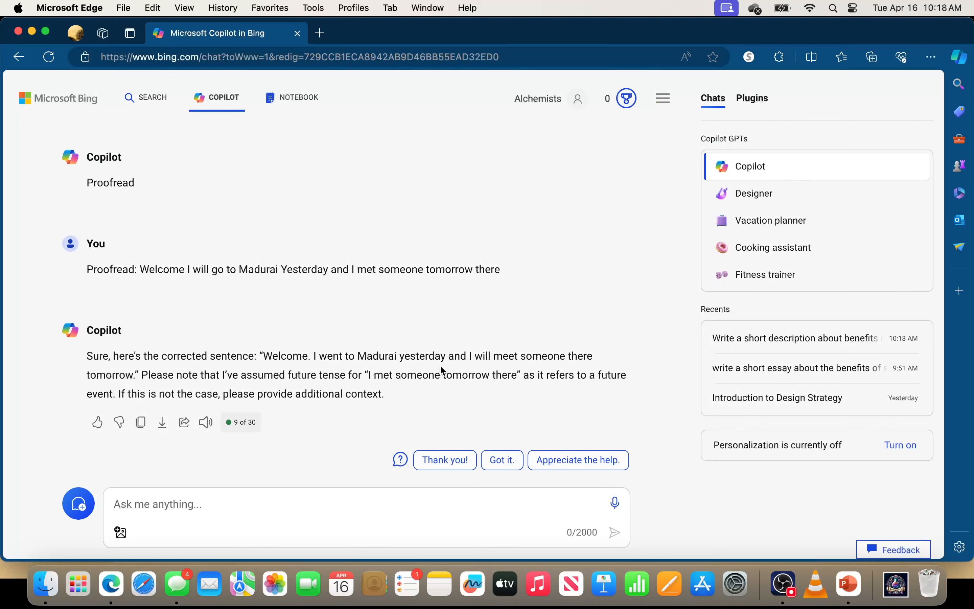
pyautogui.write('Can yo')
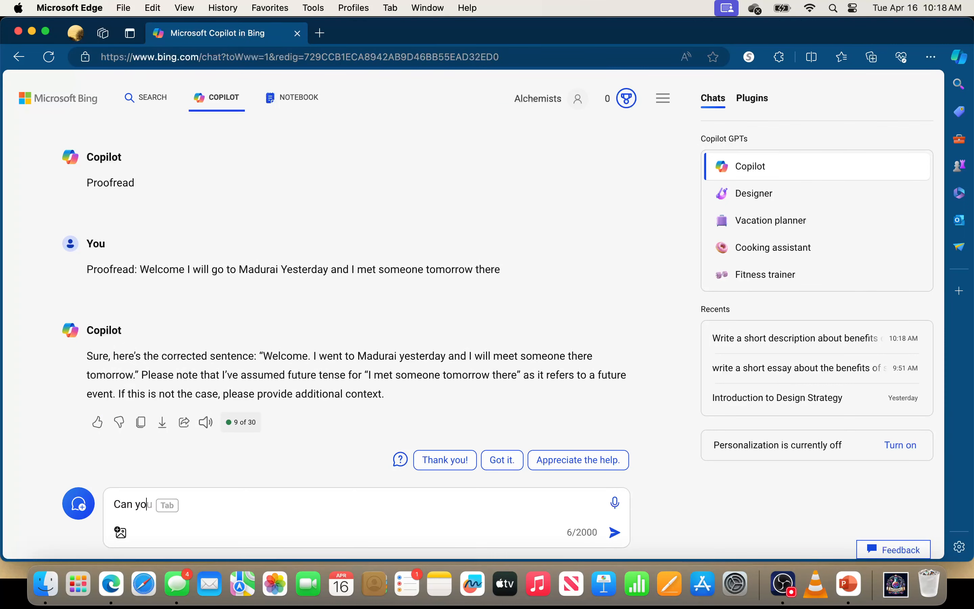
pyautogui.write('u create a story ')
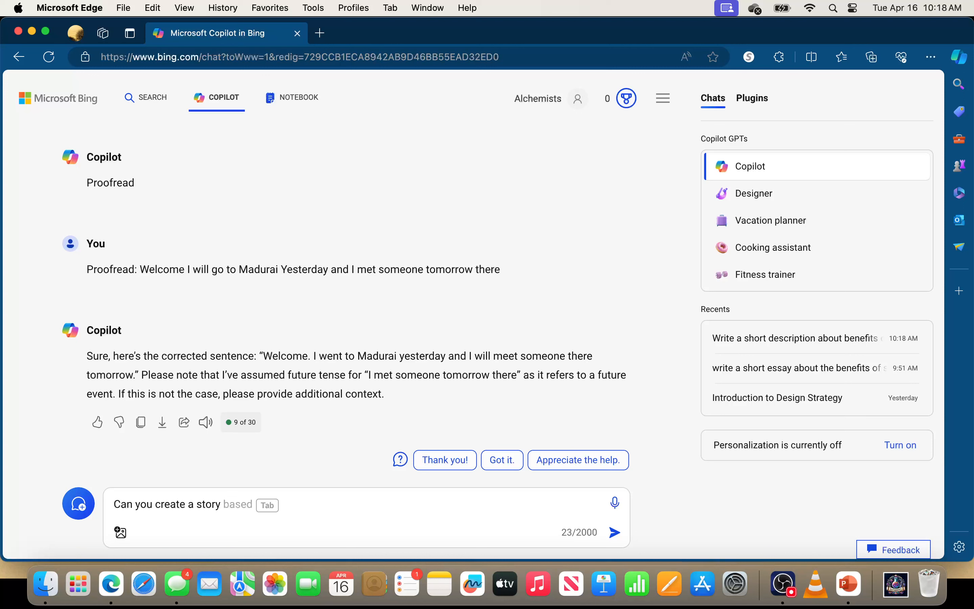
pyautogui.write('about T')
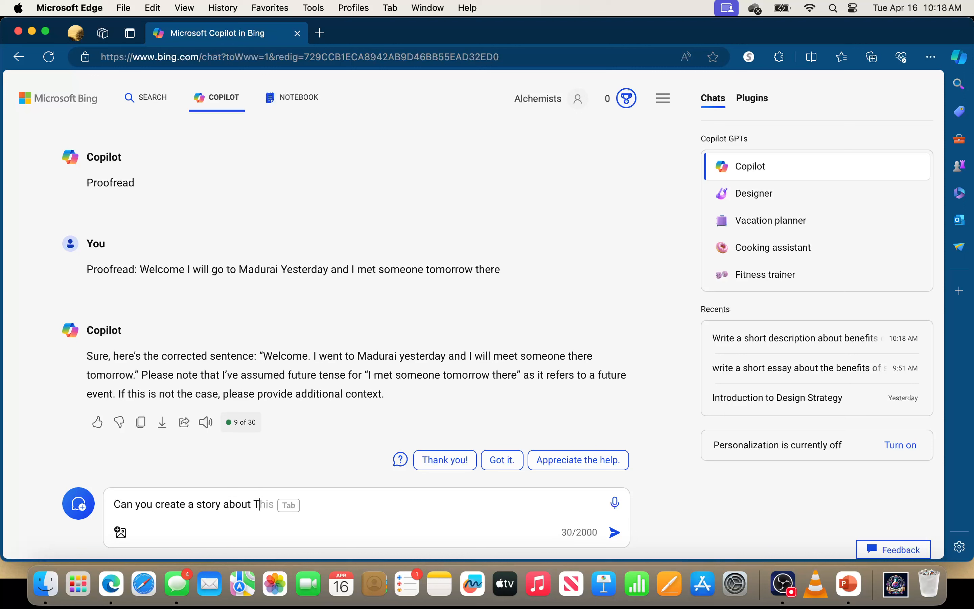
pyautogui.write('aylor Swift becoming a b')
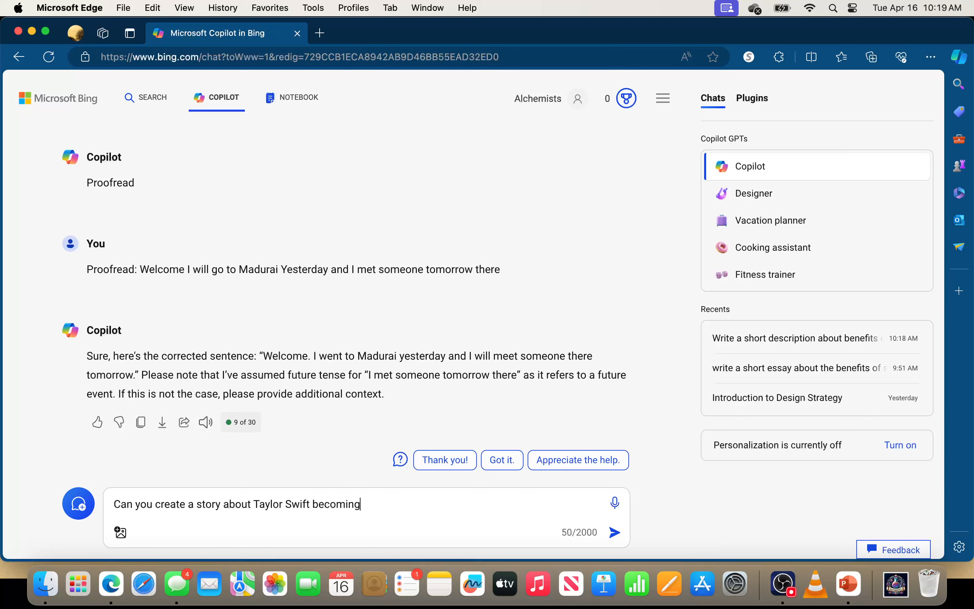
pyautogui.write('ak')
pyautogui.write('ket p')
pyautogui.write('all player')
pyautogui.press('Return')
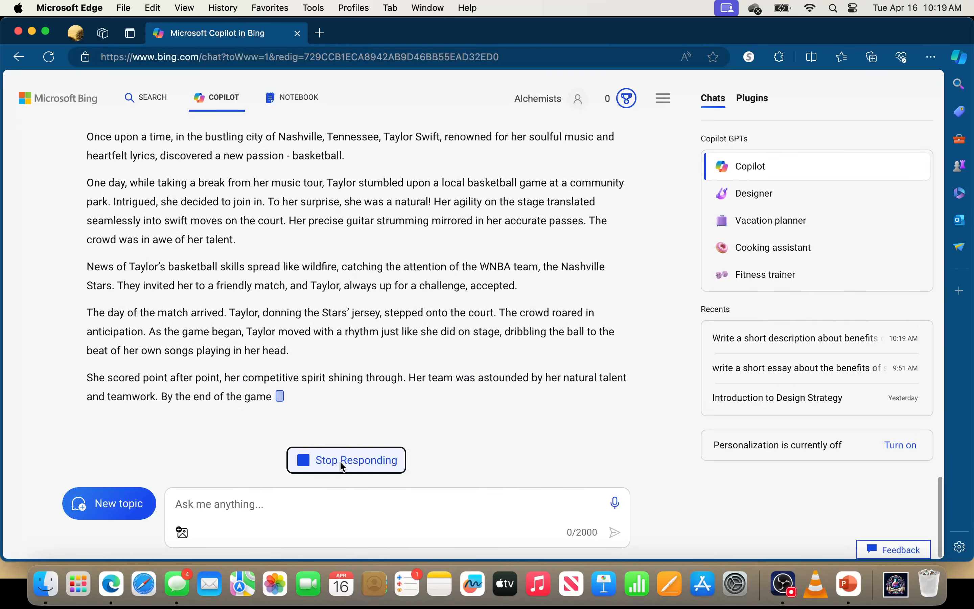
pyautogui.click(342, 464)
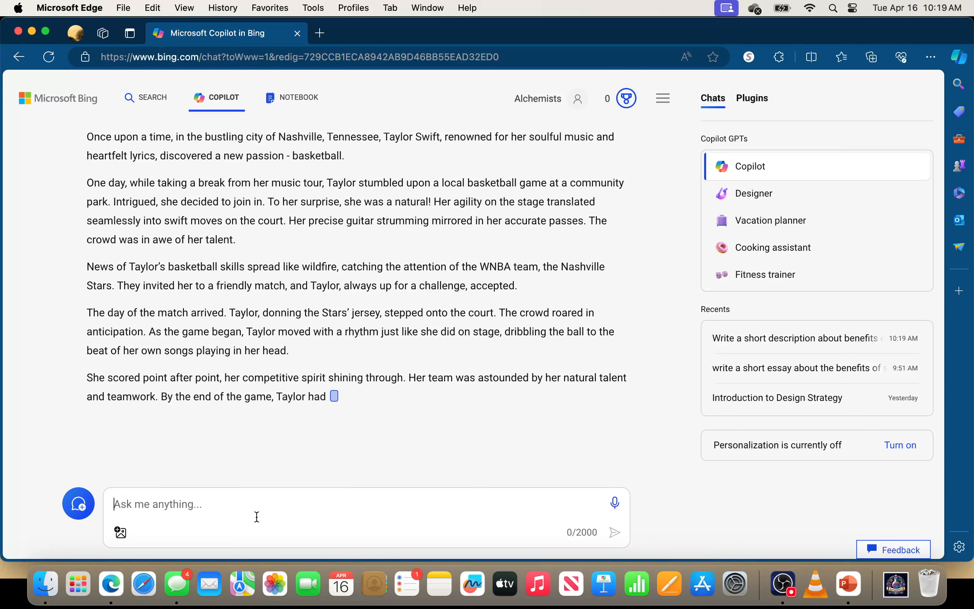
# Begin a new prompt with "I am teacher and my students have not completed the homework on time."
pyautogui.write('M')
pyautogui.press('BackSpace')
pyautogui.write('I am tea')
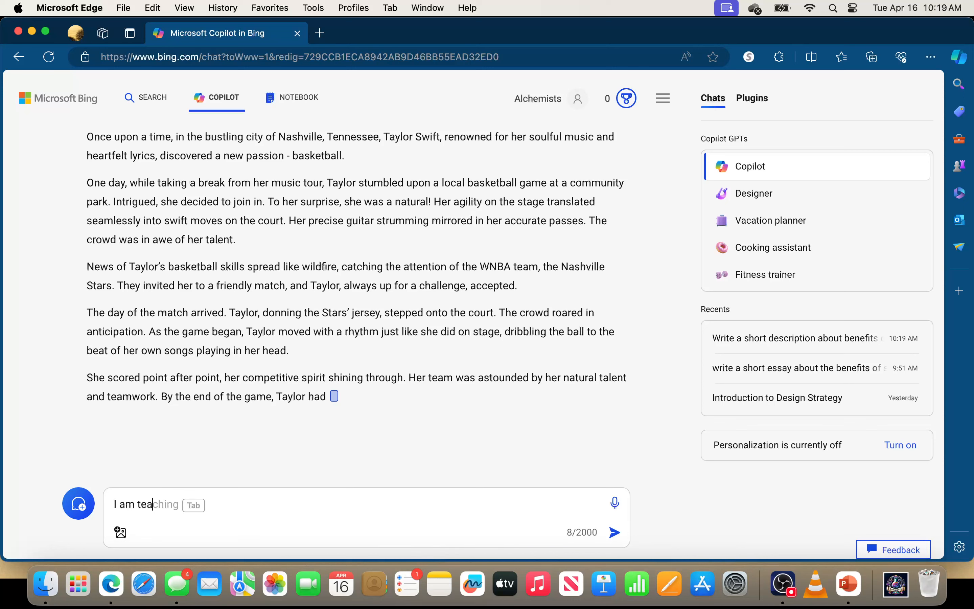
pyautogui.write('cher and my')
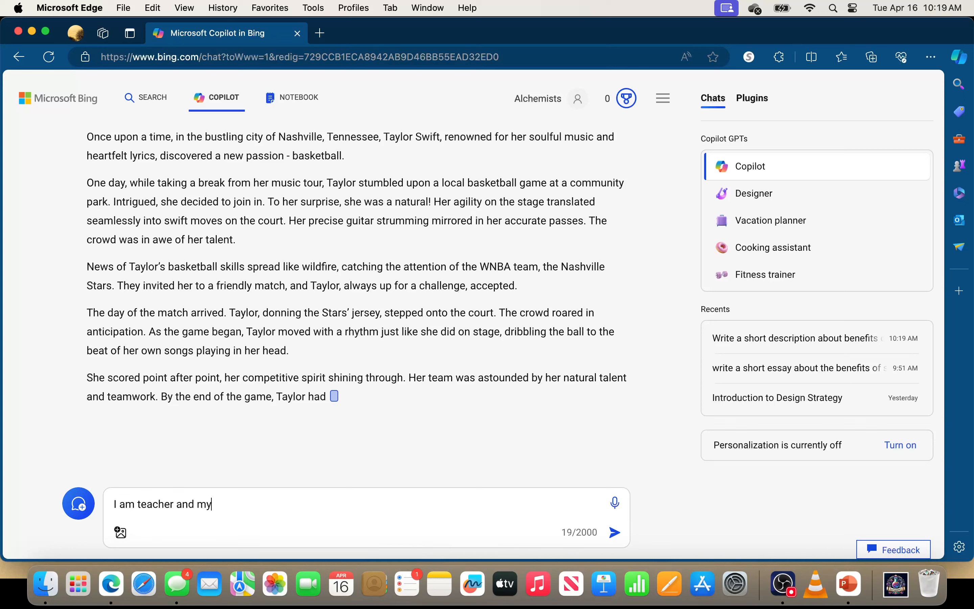
pyautogui.write(' students have not completed the h')
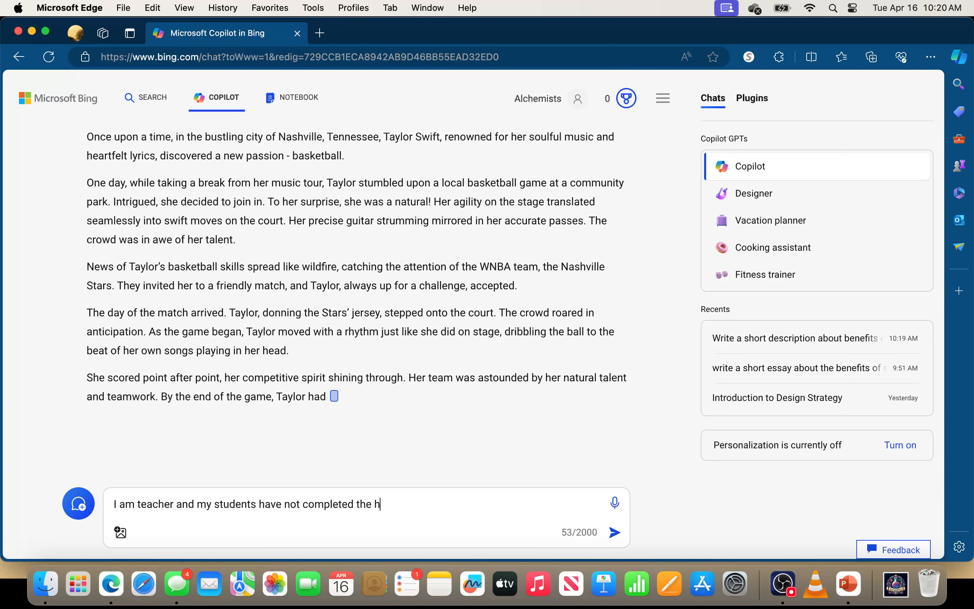
pyautogui.write('omeo')
pyautogui.press('BackSpace')
pyautogui.write('work on time. ')
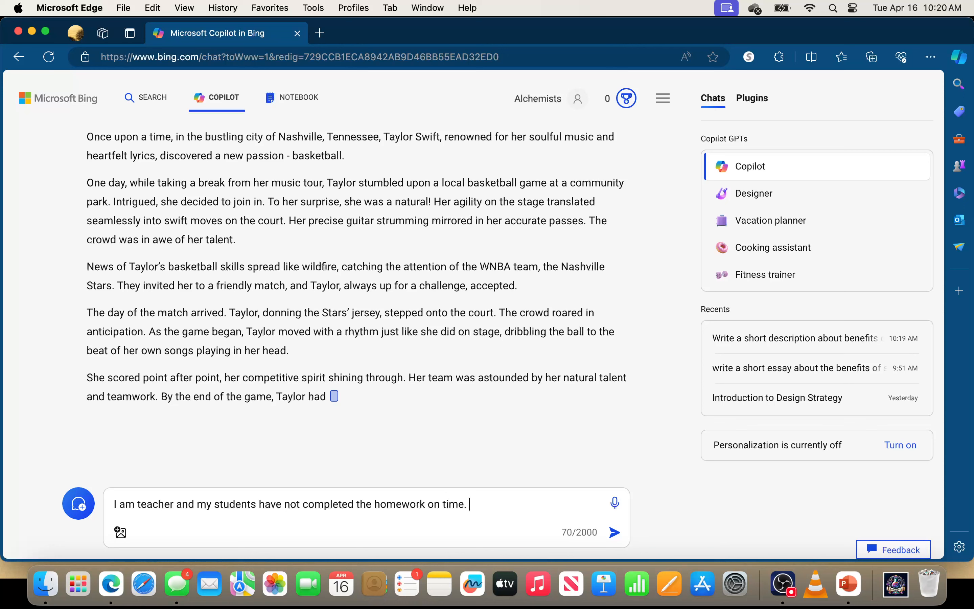
# Add "They keep repeating it, I want to tell them in a humorous way and make them to do the homework" and send the prompt
pyautogui.write('They keep repeating it, ')
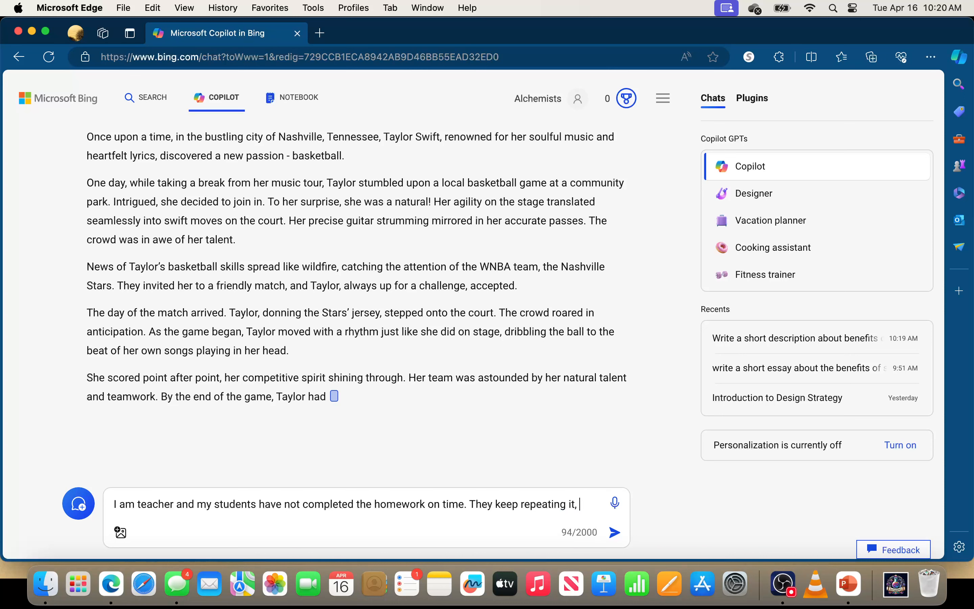
pyautogui.write('I wan')
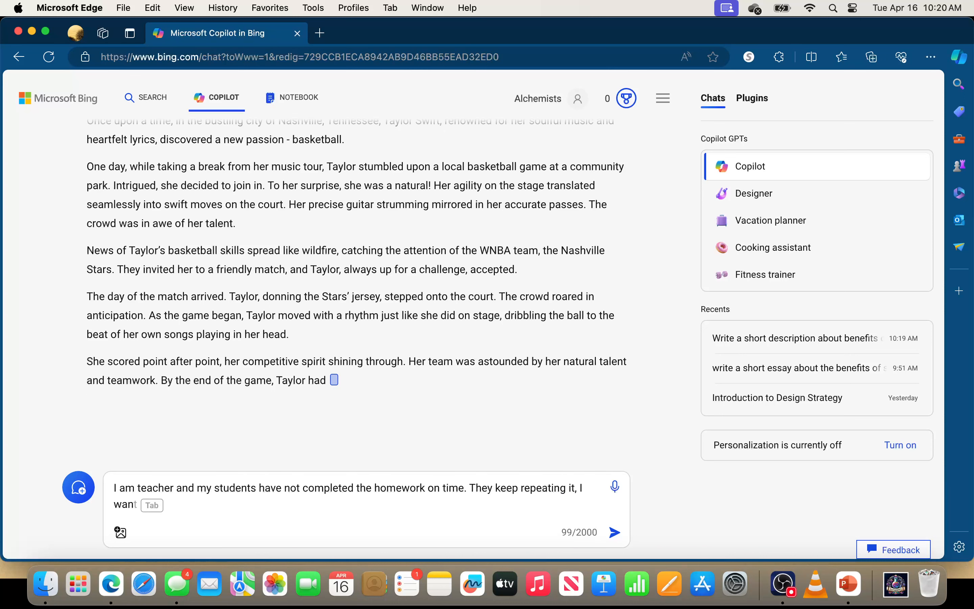
pyautogui.write('t to tell them in a hu')
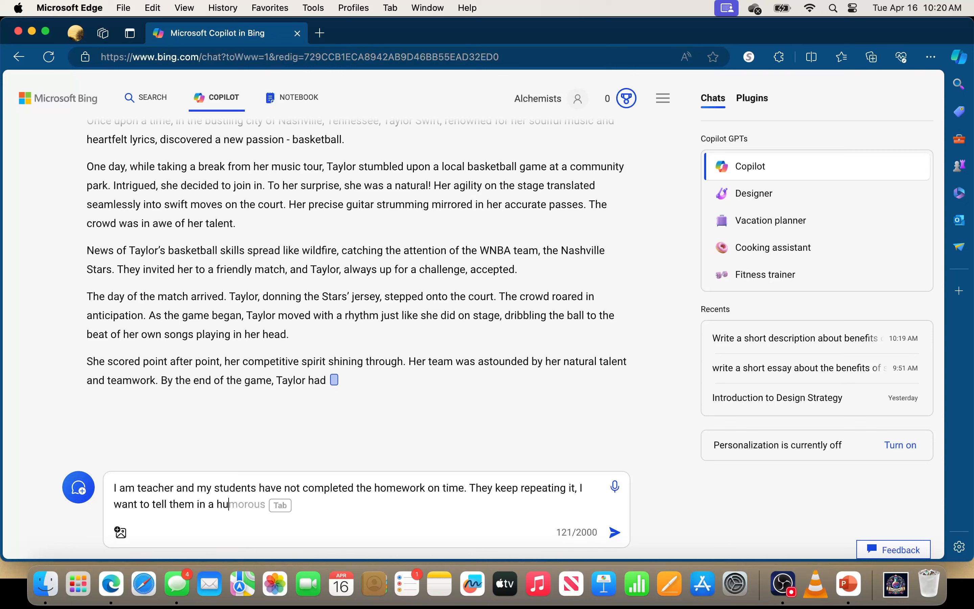
pyautogui.press('Tab')
pyautogui.press('Tab')
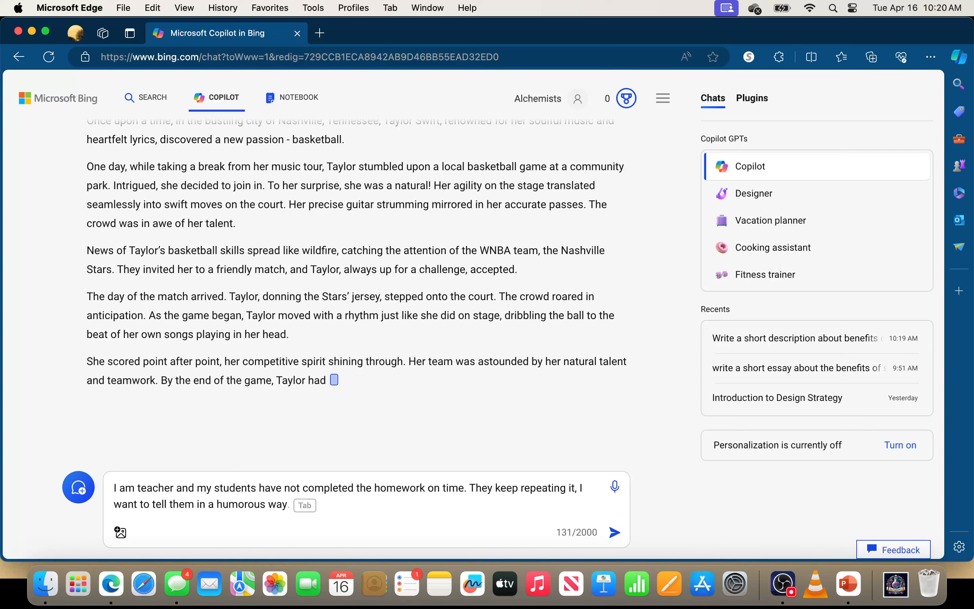
pyautogui.write('and make them ')
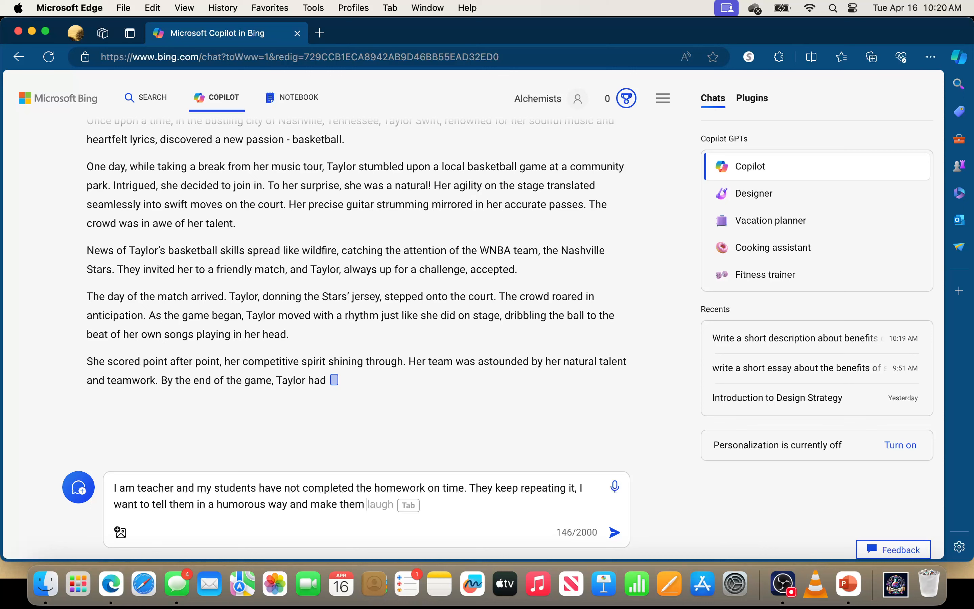
pyautogui.write('to do the hw')
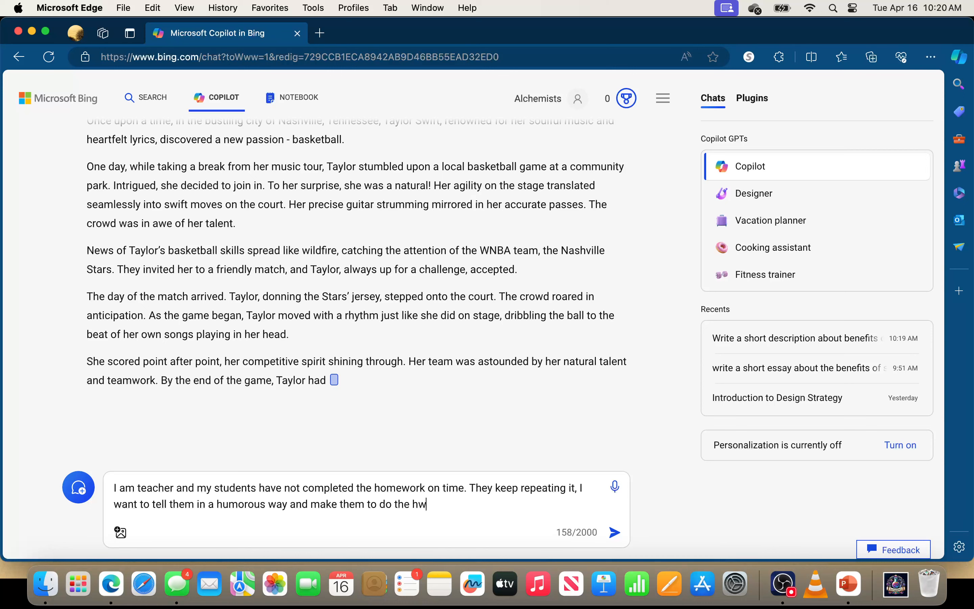
pyautogui.press('BackSpace')
pyautogui.press('Tab')
pyautogui.press('Return')
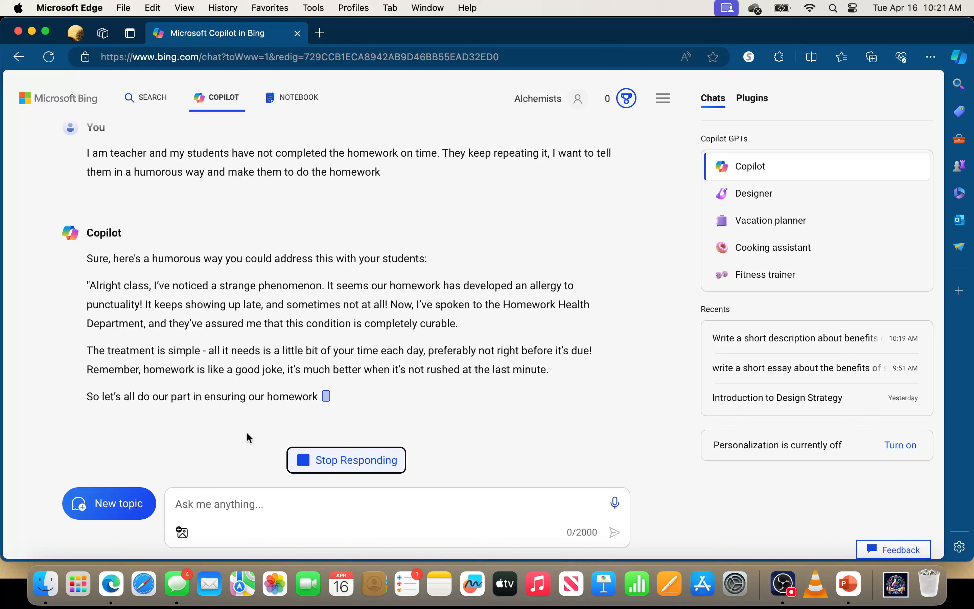
# Stop the humorous homework response and send the follow-up "can this be more strict way?"
pyautogui.click(393, 468)
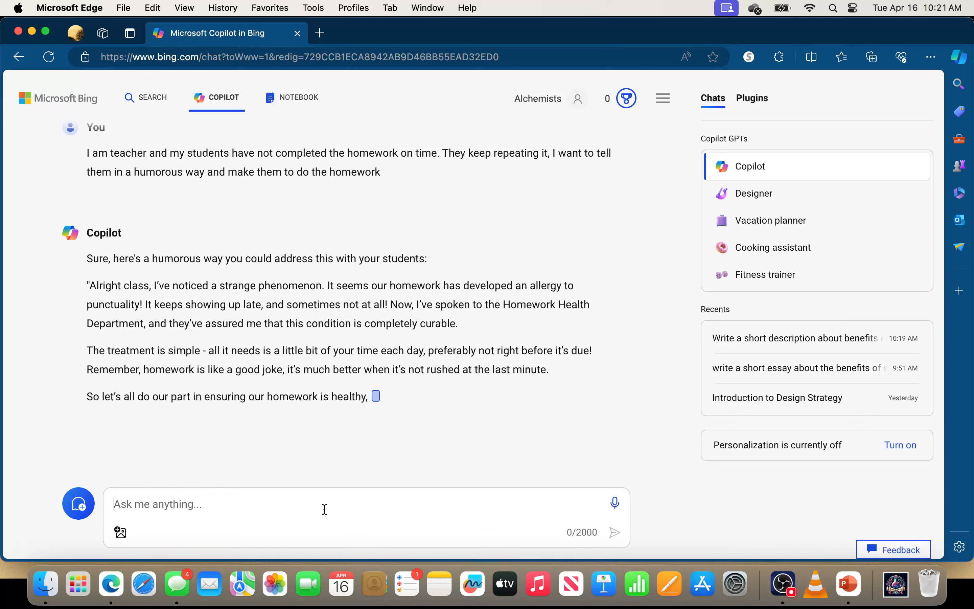
pyautogui.write('can this be more strict way')
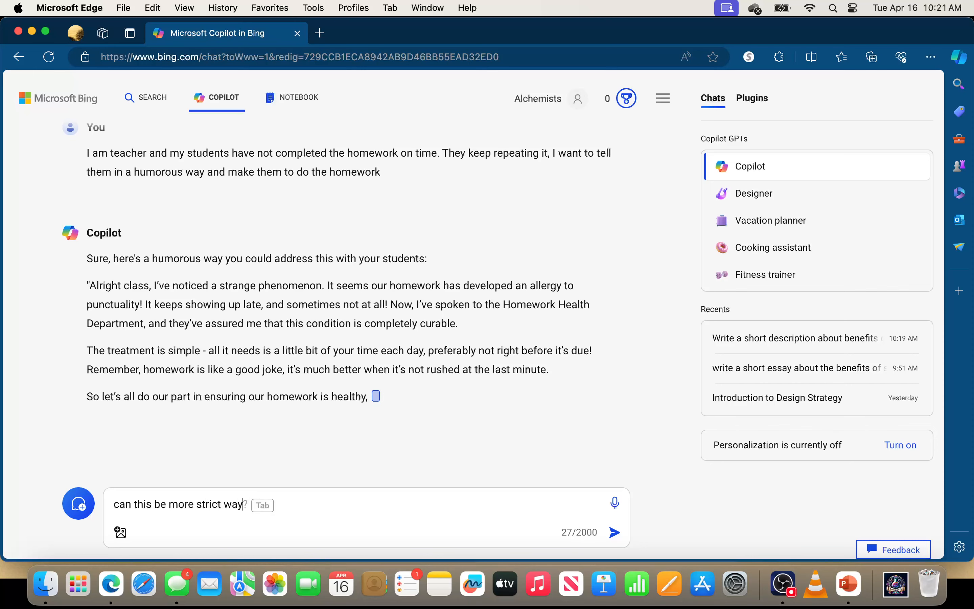
pyautogui.press('Tab')
pyautogui.press('Return')
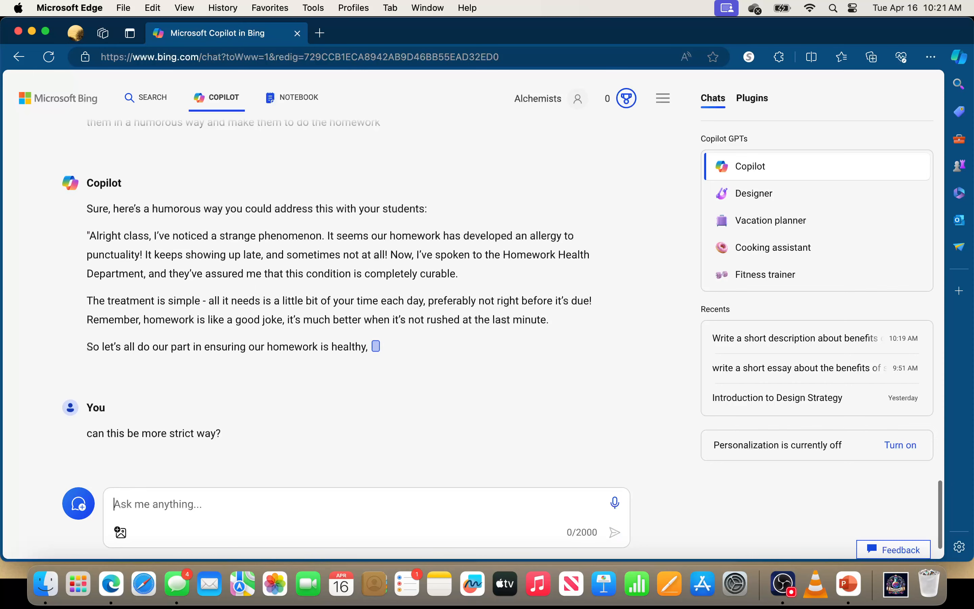